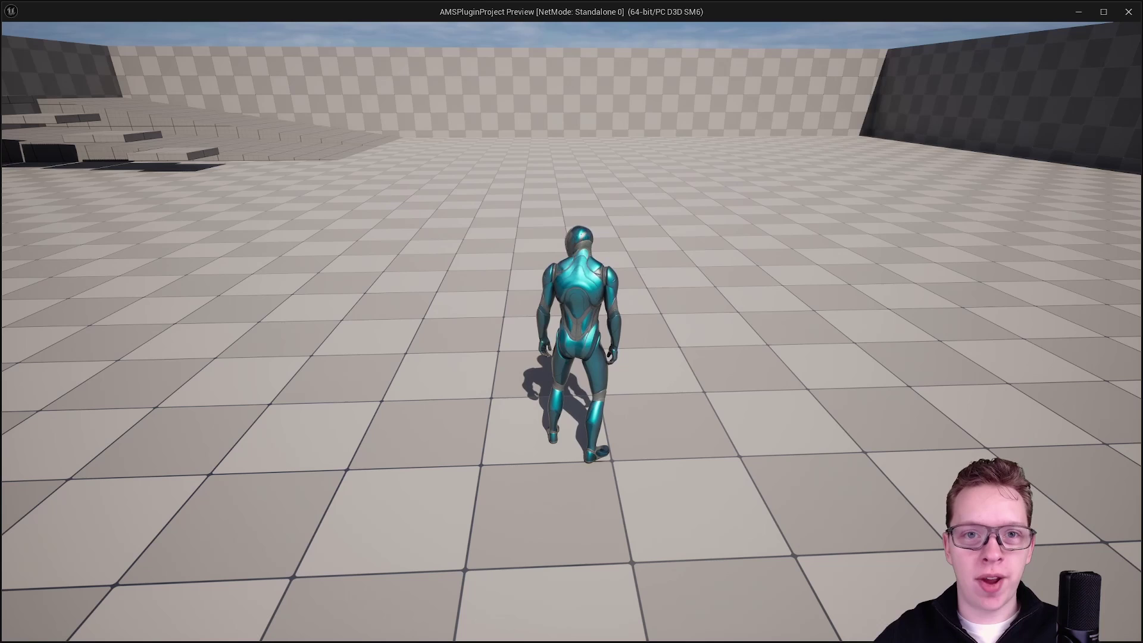
# Walk, then run, the character forward across the sample level toward the wall.
pyautogui.press('w')
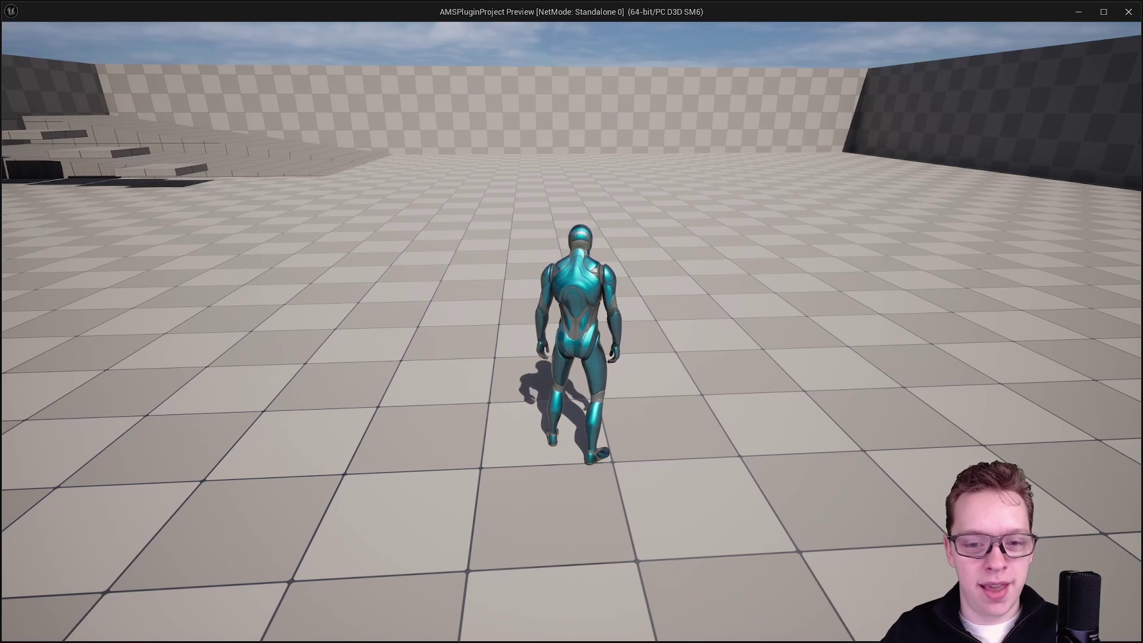
pyautogui.press('w')
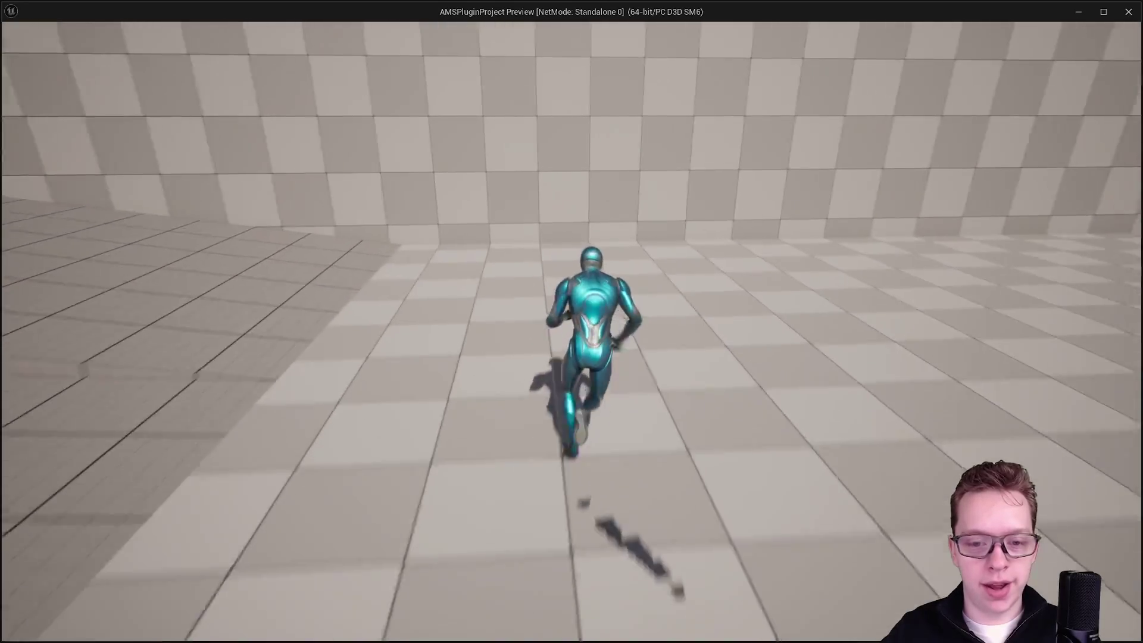
pyautogui.press('w')
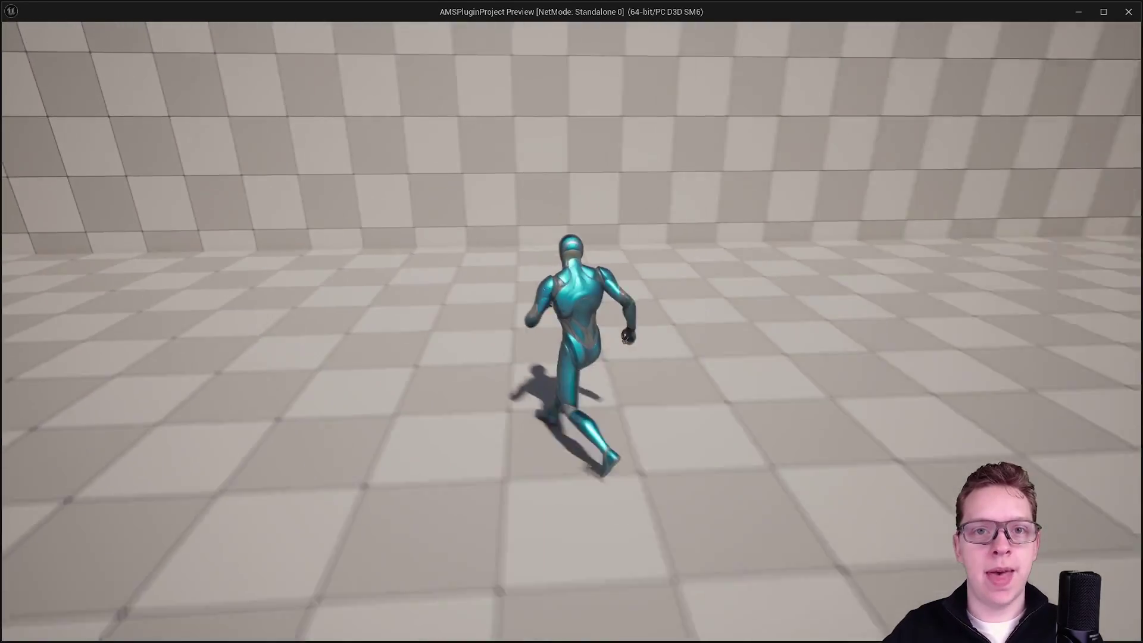
pyautogui.press('w')
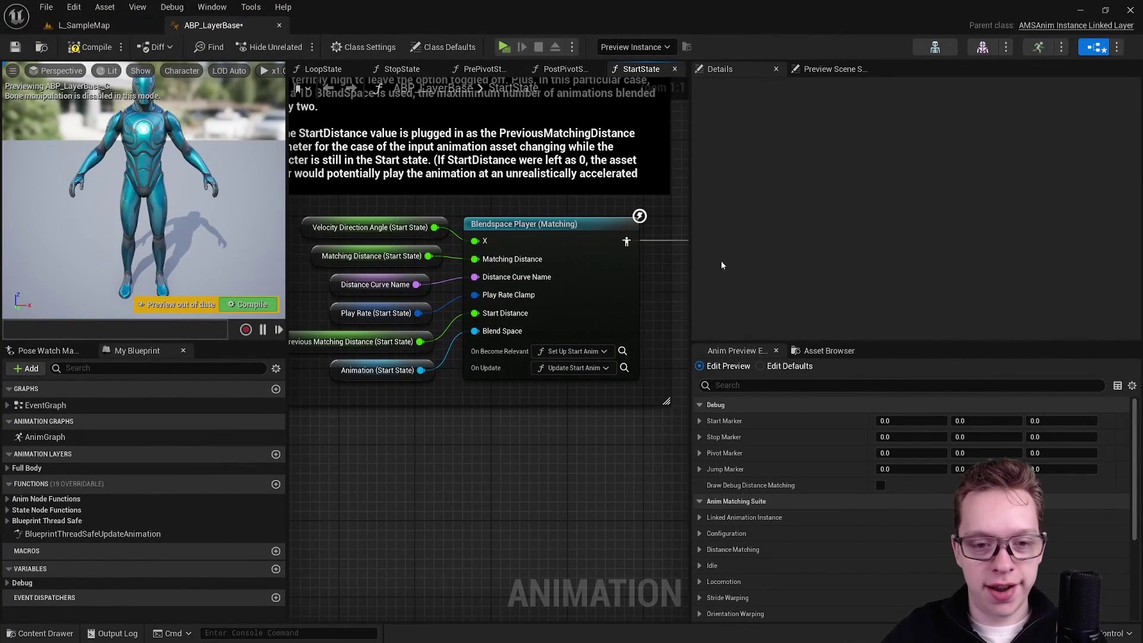
# Select the Blendspace Player (Matching) node and review its Matching and Distance Matching details.
pyautogui.click(587, 243)
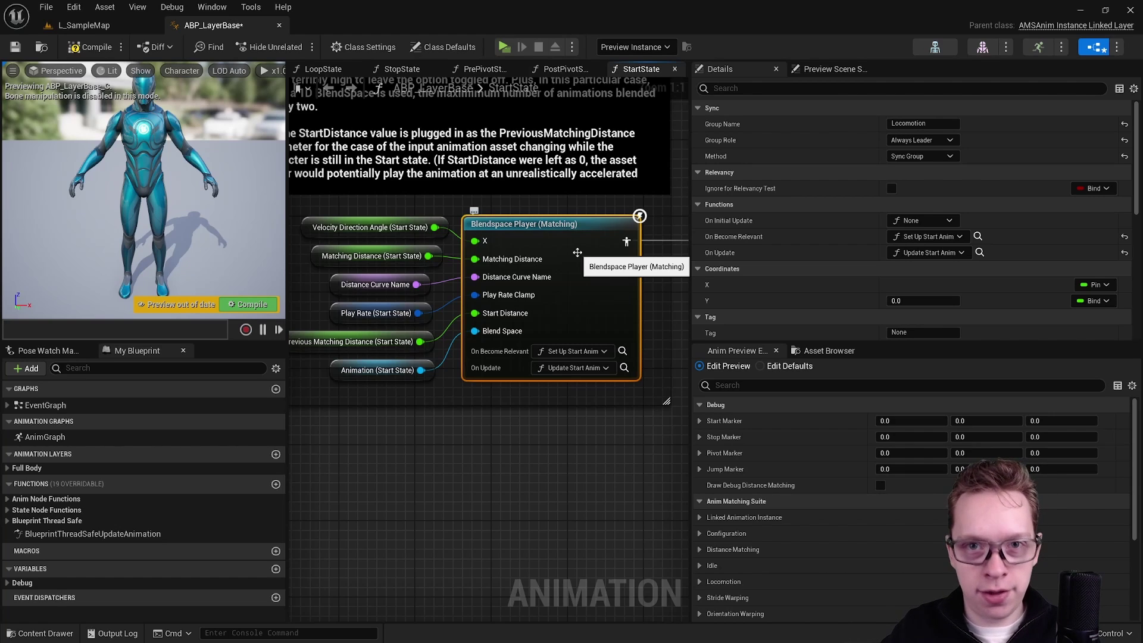
pyautogui.scroll(-10, 773, 208)
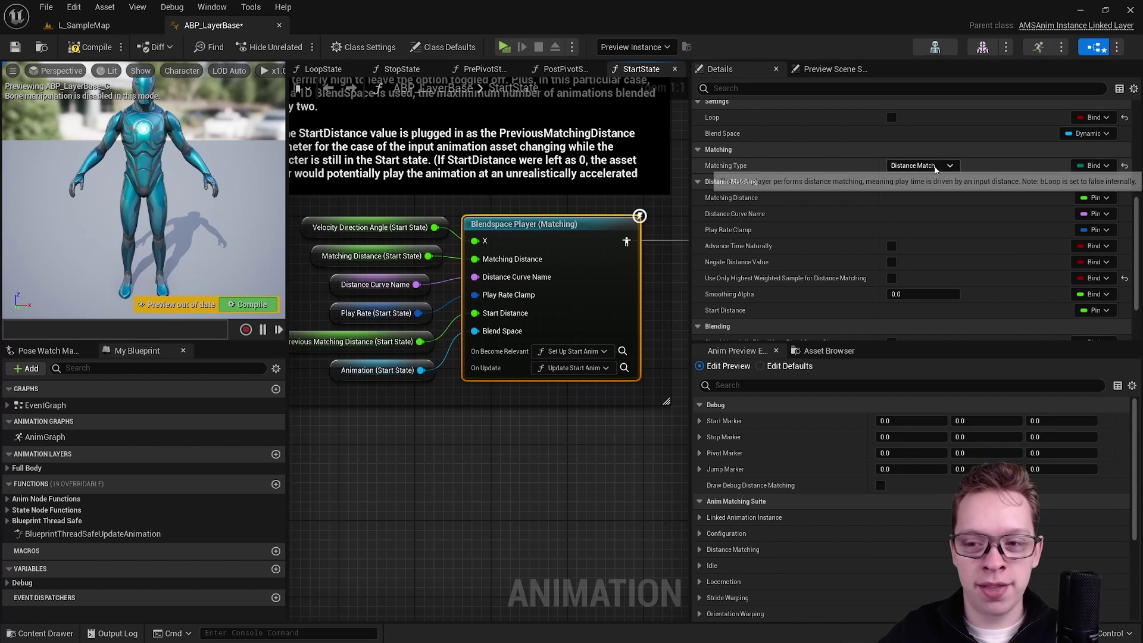
pyautogui.scroll(-1, 897, 166)
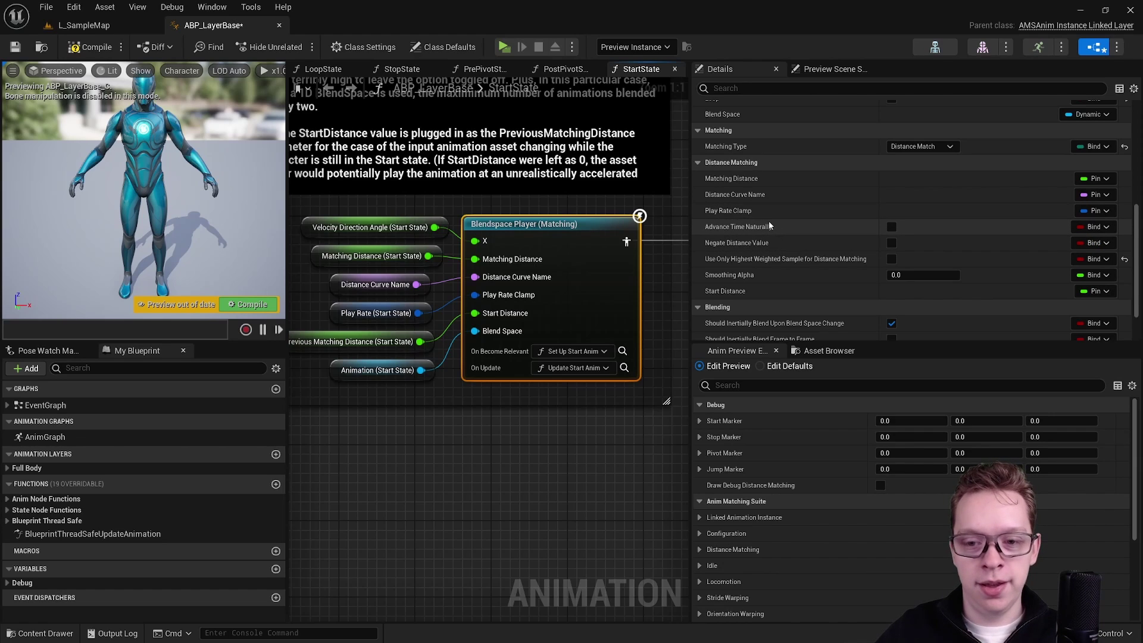
pyautogui.moveTo(759, 244)
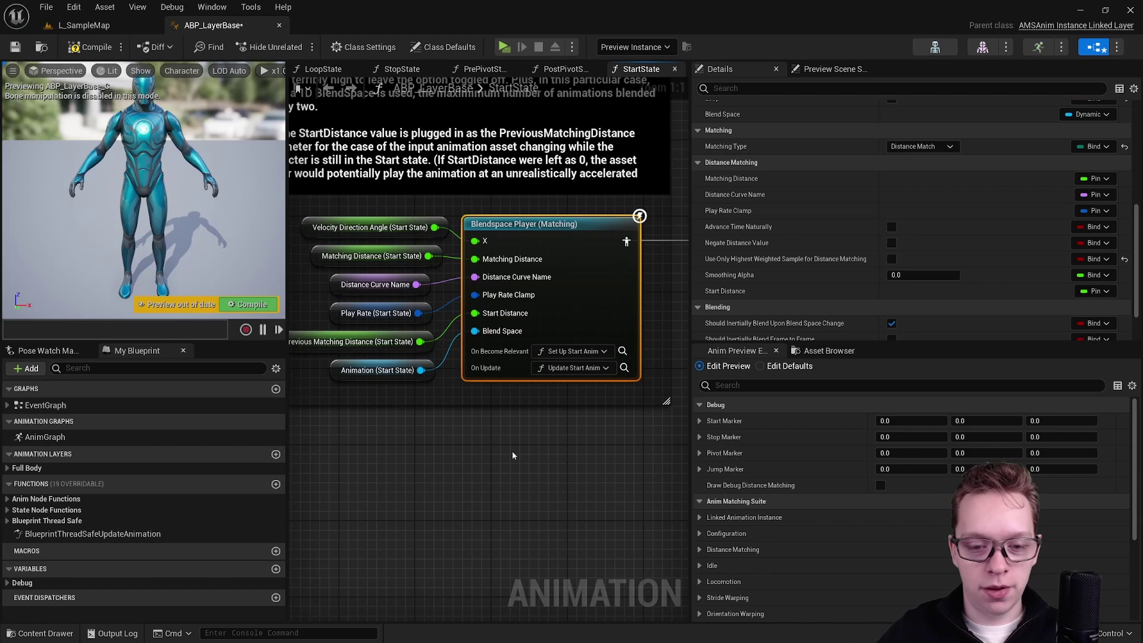
# Search the node list and add a Sequence Player (Matching) node beneath the Blendspace Player.
pyautogui.moveTo(512, 451); pyautogui.dragTo(491, 398, button='right')
pyautogui.rightClick(489, 401)
pyautogui.write('sequen')
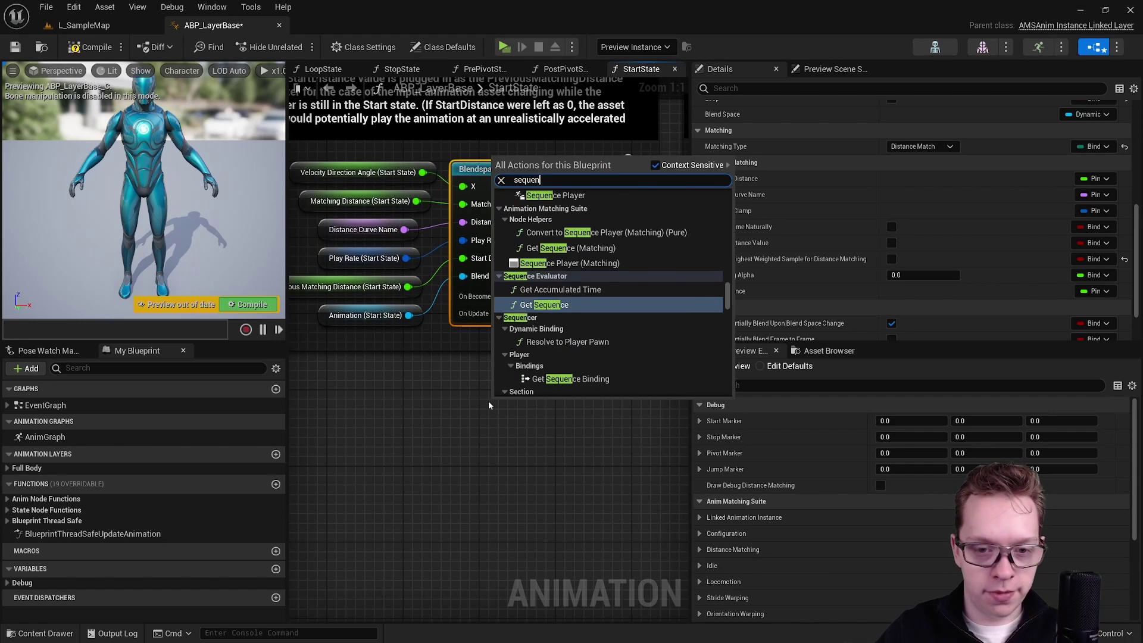
pyautogui.write('ce pa')
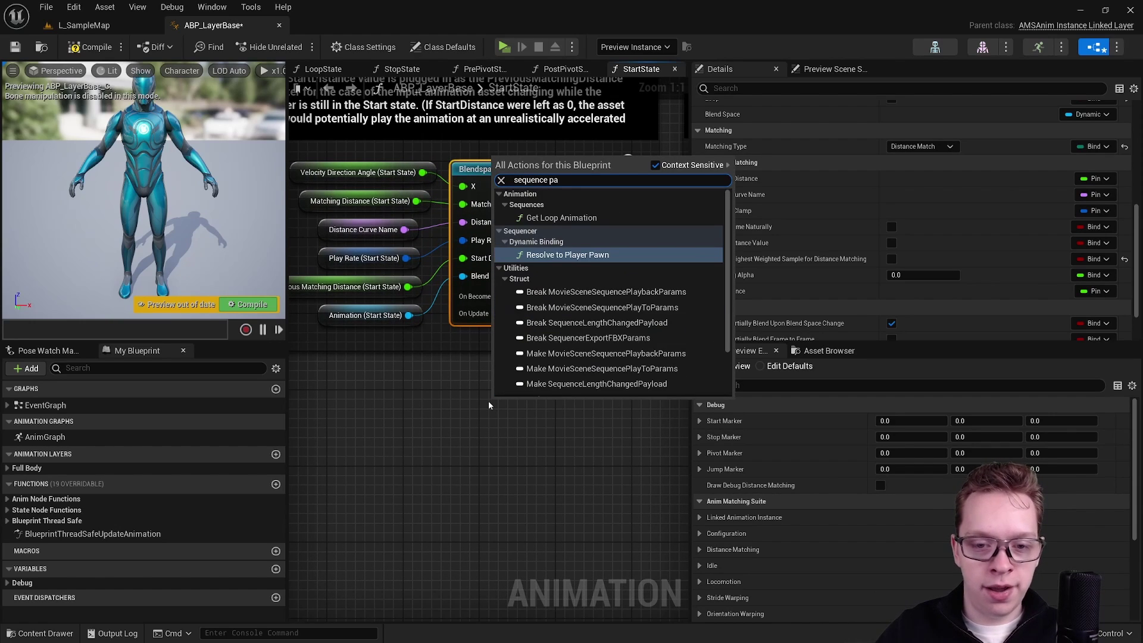
pyautogui.press('BackSpace')
pyautogui.write('layer')
pyautogui.press('Return')
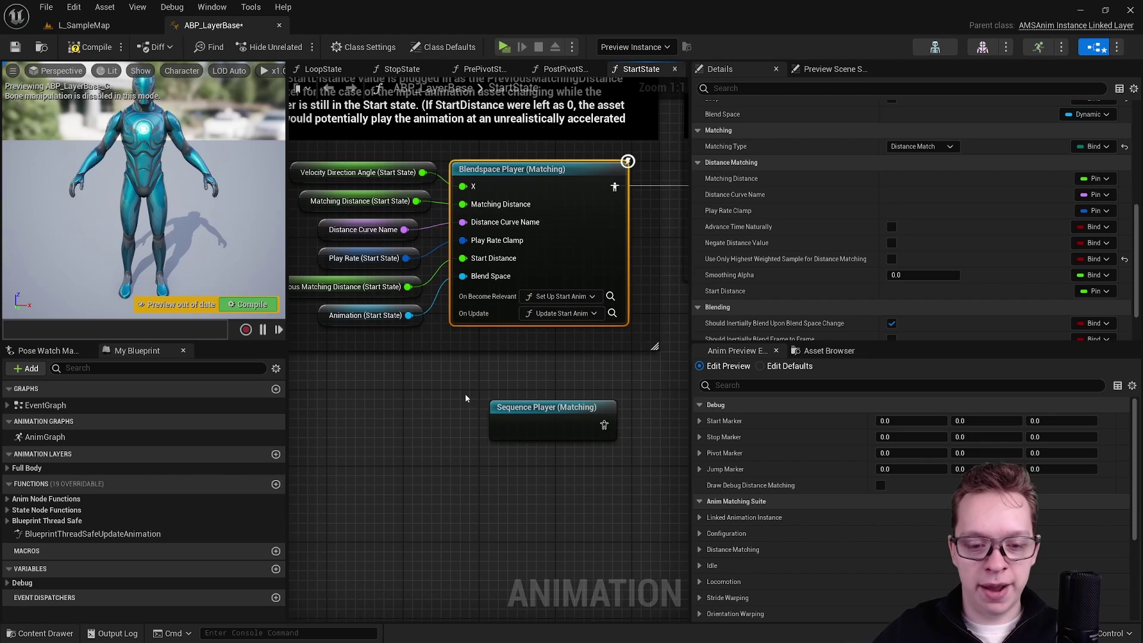
# Review the new Sequence Player (Matching) node's settings in the Details panel.
pyautogui.click(535, 423)
pyautogui.scroll(-1, 954, 270)
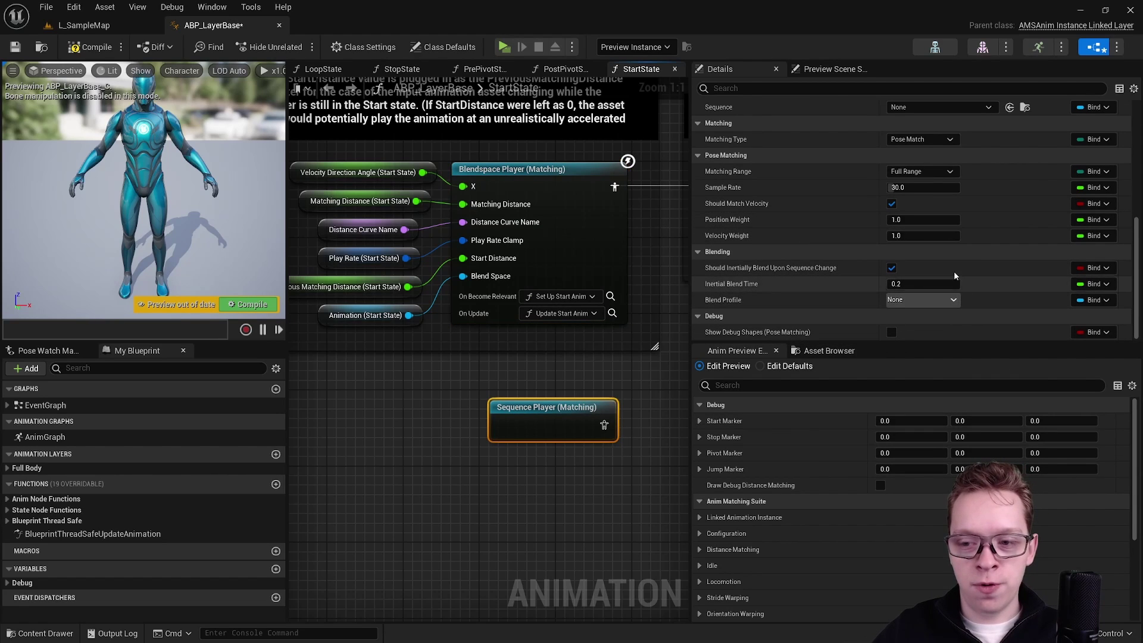
pyautogui.scroll(3, 734, 253)
pyautogui.scroll(-3, 923, 230)
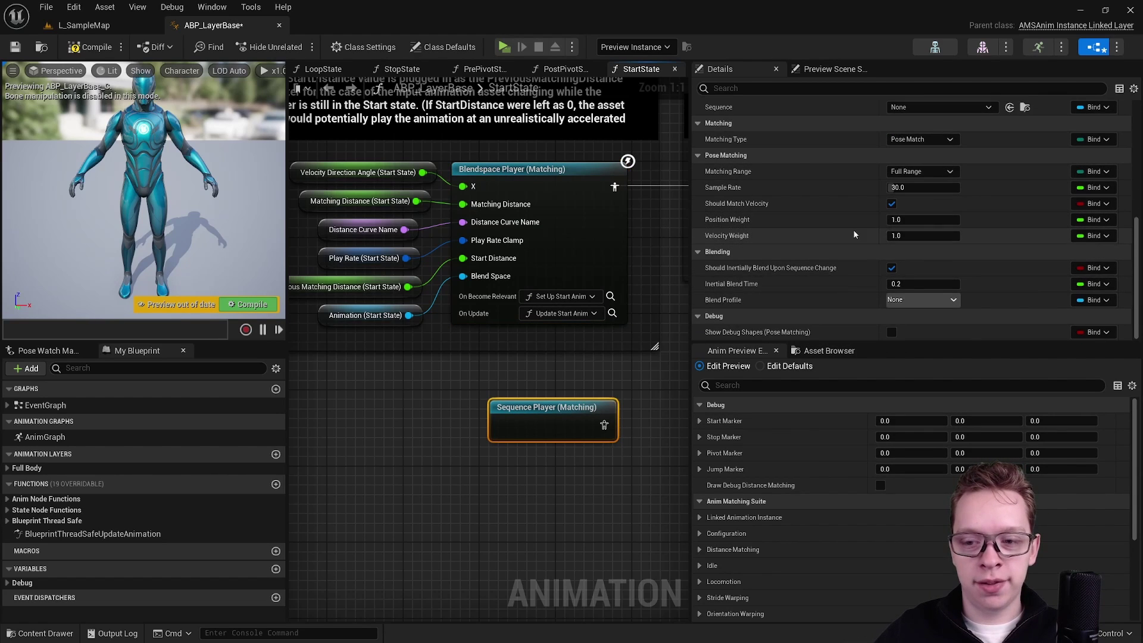
pyautogui.scroll(2, 841, 229)
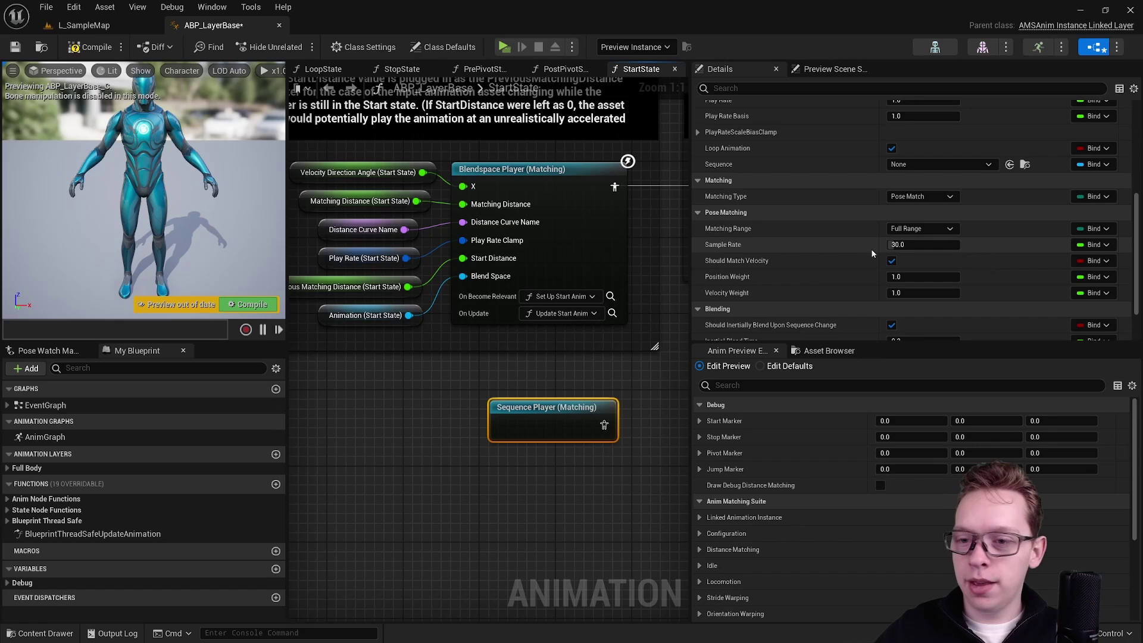
pyautogui.scroll(2, 873, 253)
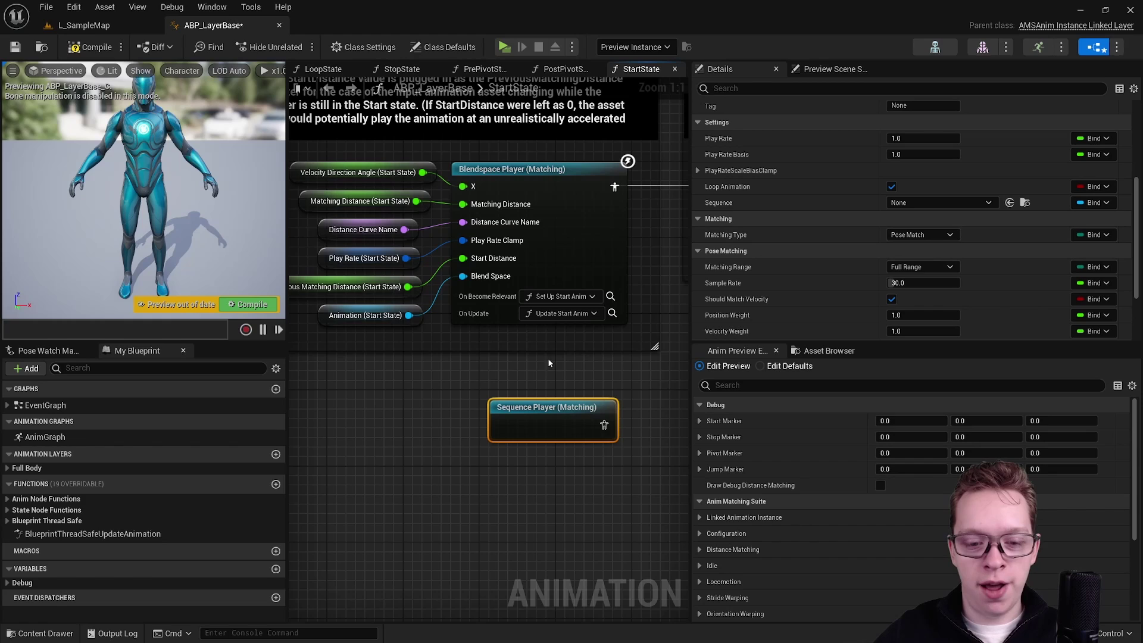
# Compare the Matching Type choices of the Blendspace Player and Sequence Player nodes.
pyautogui.click(592, 229)
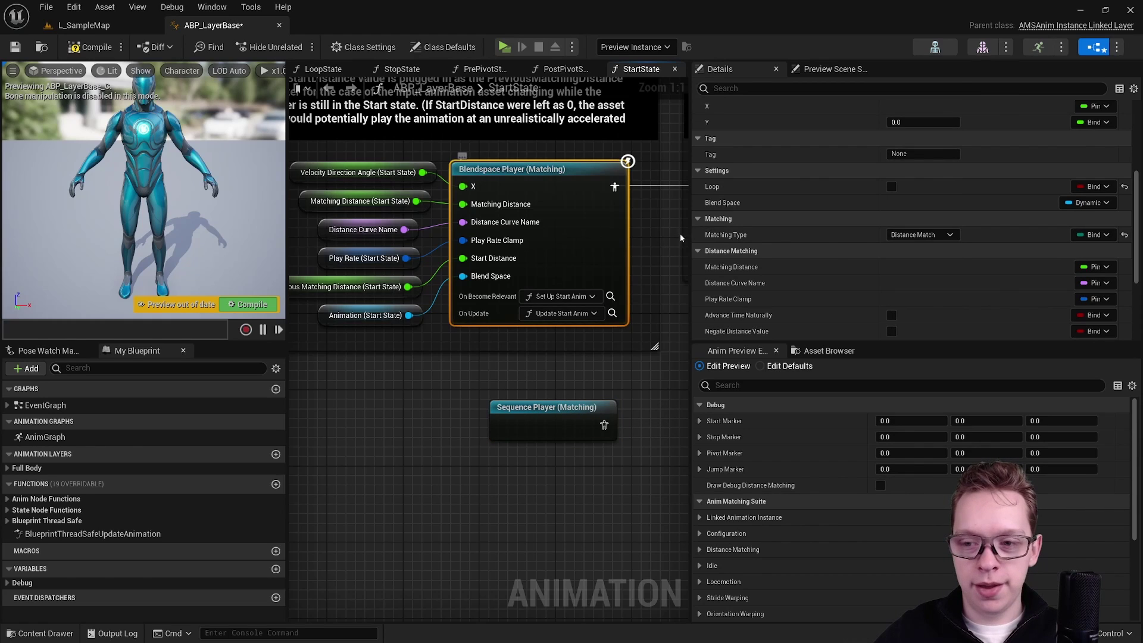
pyautogui.click(919, 235)
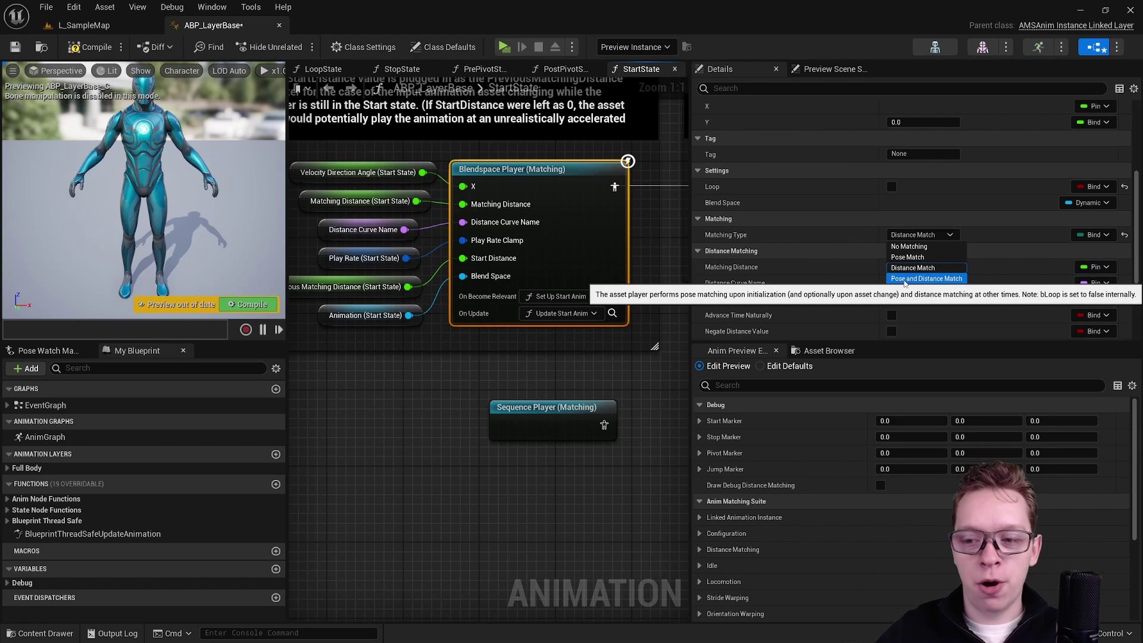
pyautogui.click(591, 407)
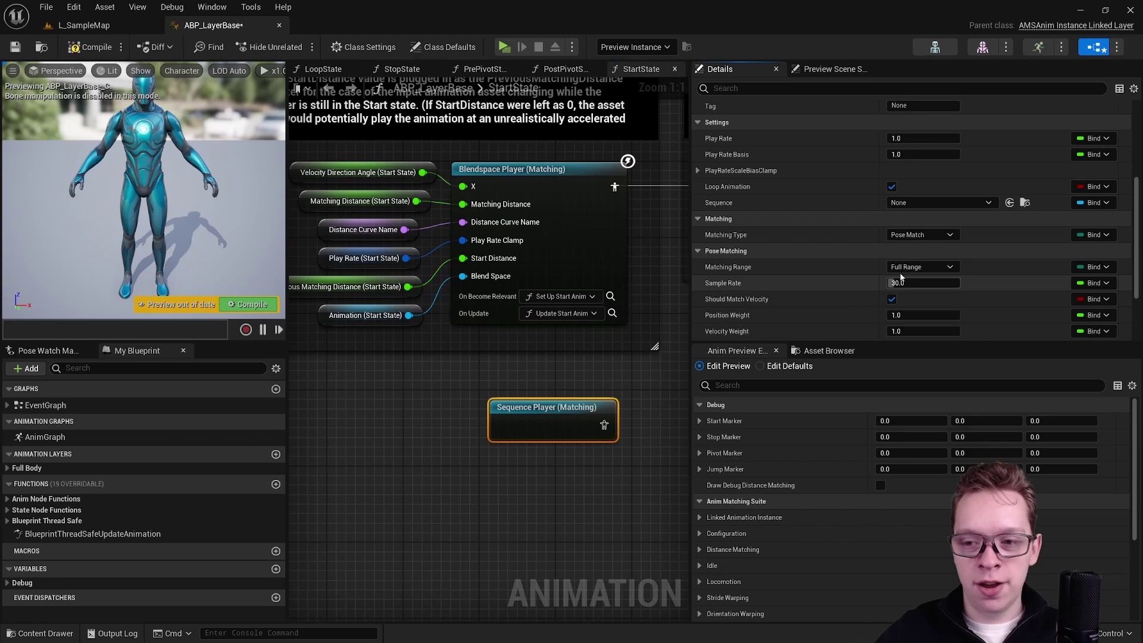
pyautogui.click(932, 236)
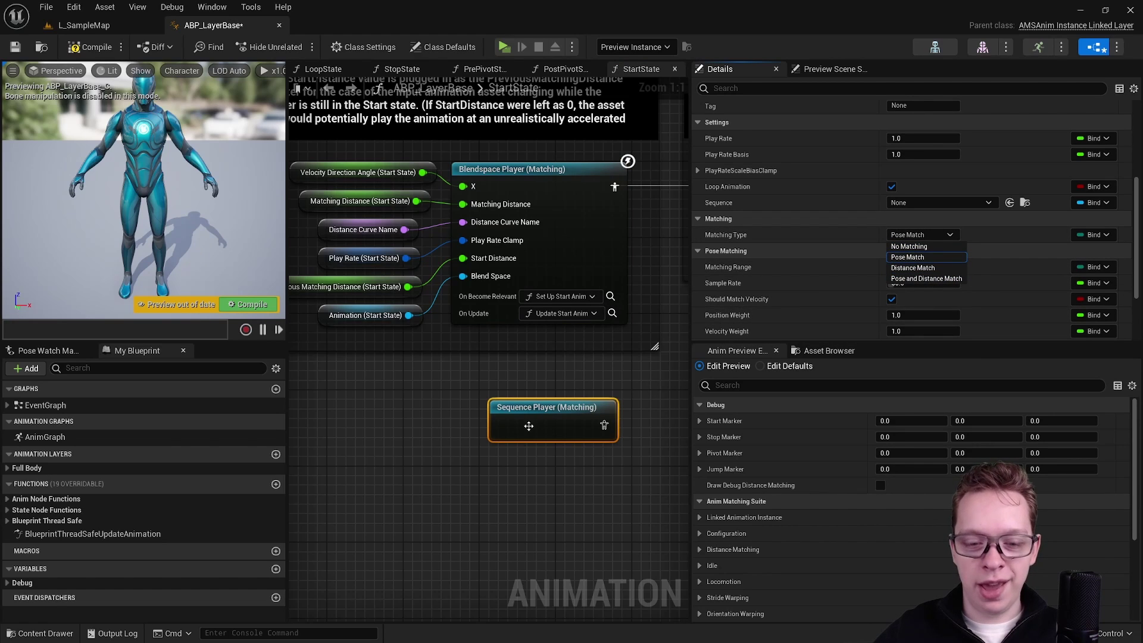
pyautogui.click(564, 386)
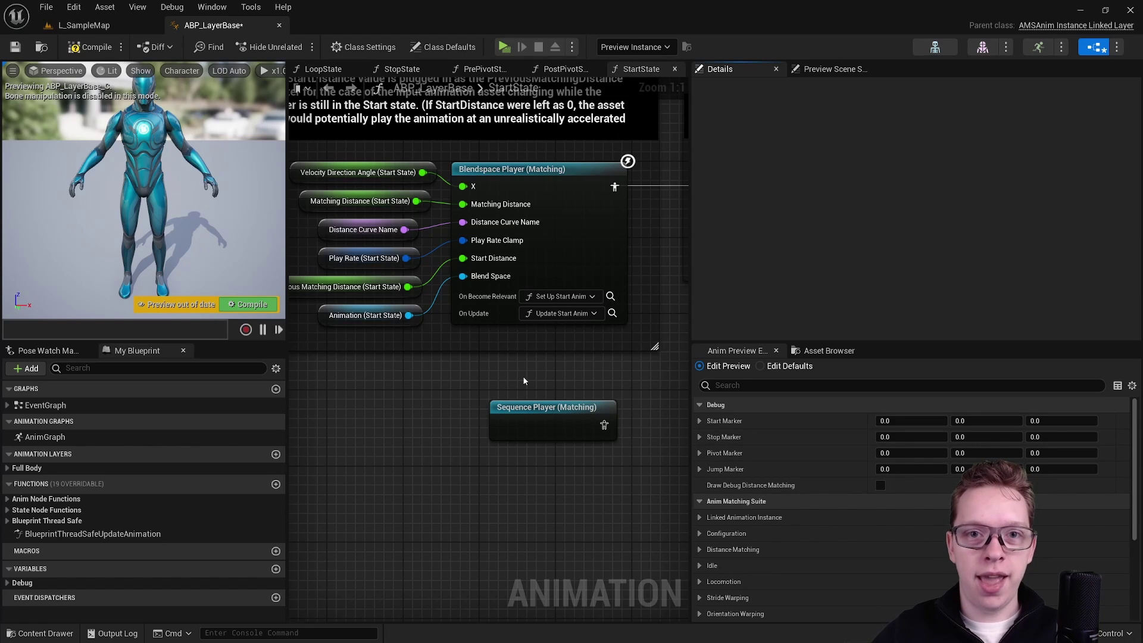
# Add a Pose Grabber node below the Sequence Player and add entries to its Bones to Cache.
pyautogui.moveTo(523, 377); pyautogui.dragTo(534, 427, button='right')
pyautogui.rightClick(534, 426)
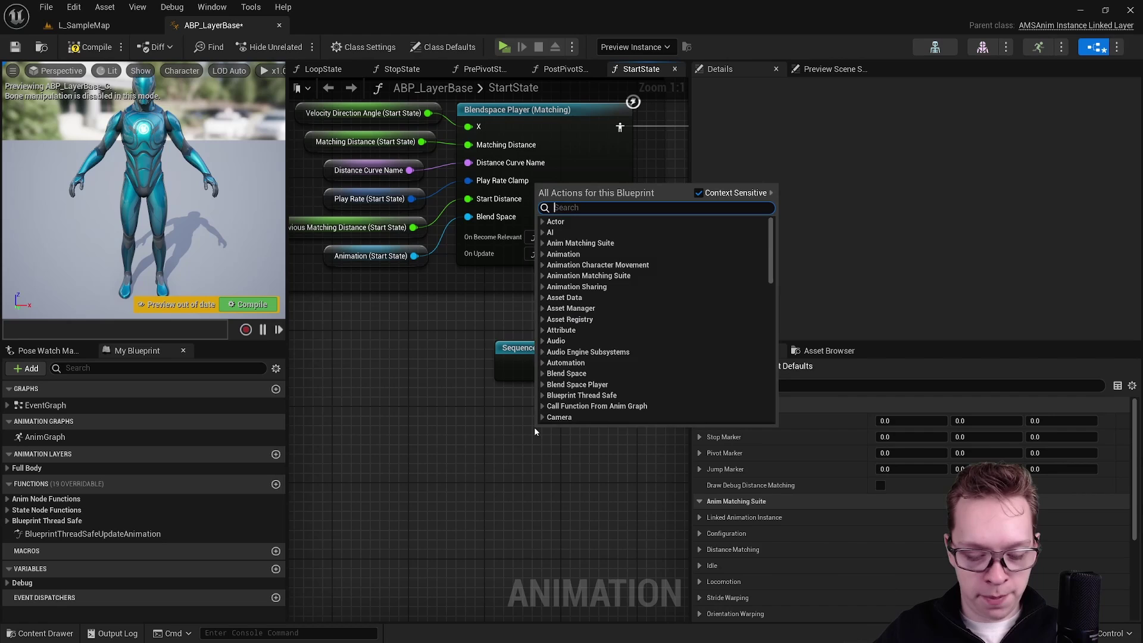
pyautogui.write('pose grabbe')
pyautogui.press('Return')
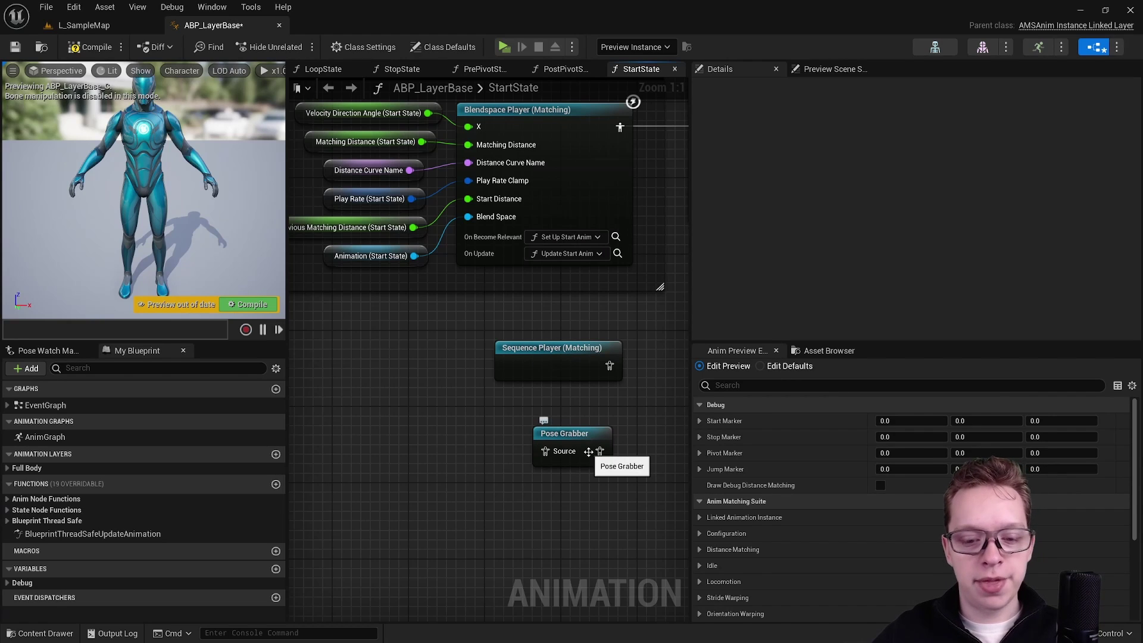
pyautogui.click(588, 451)
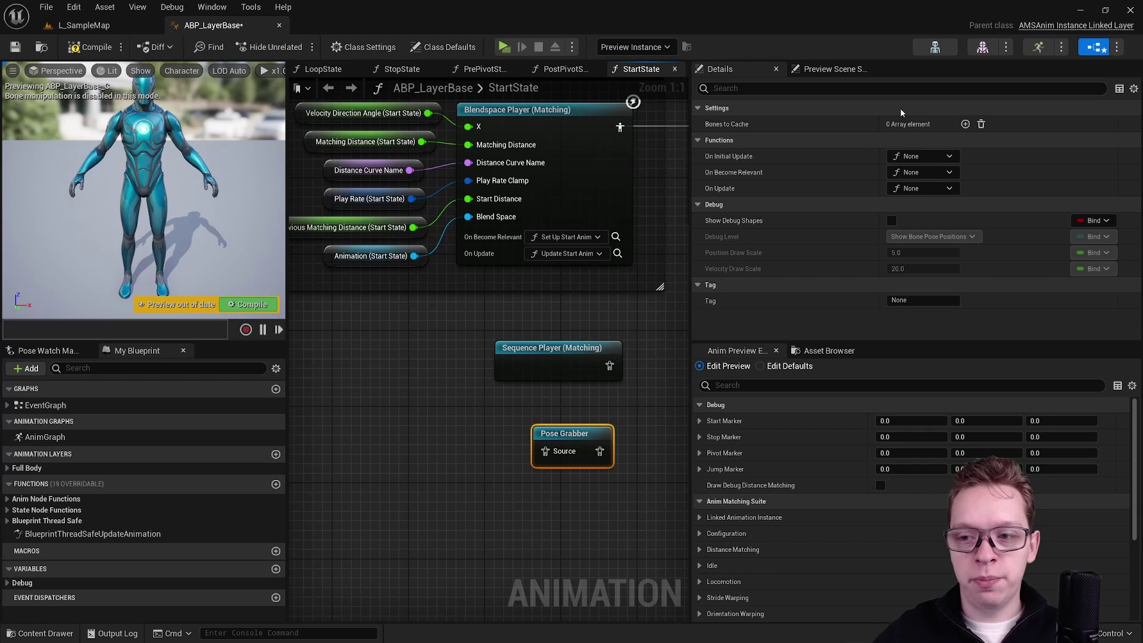
pyautogui.click(966, 124)
pyautogui.click(965, 124)
pyautogui.click(965, 123)
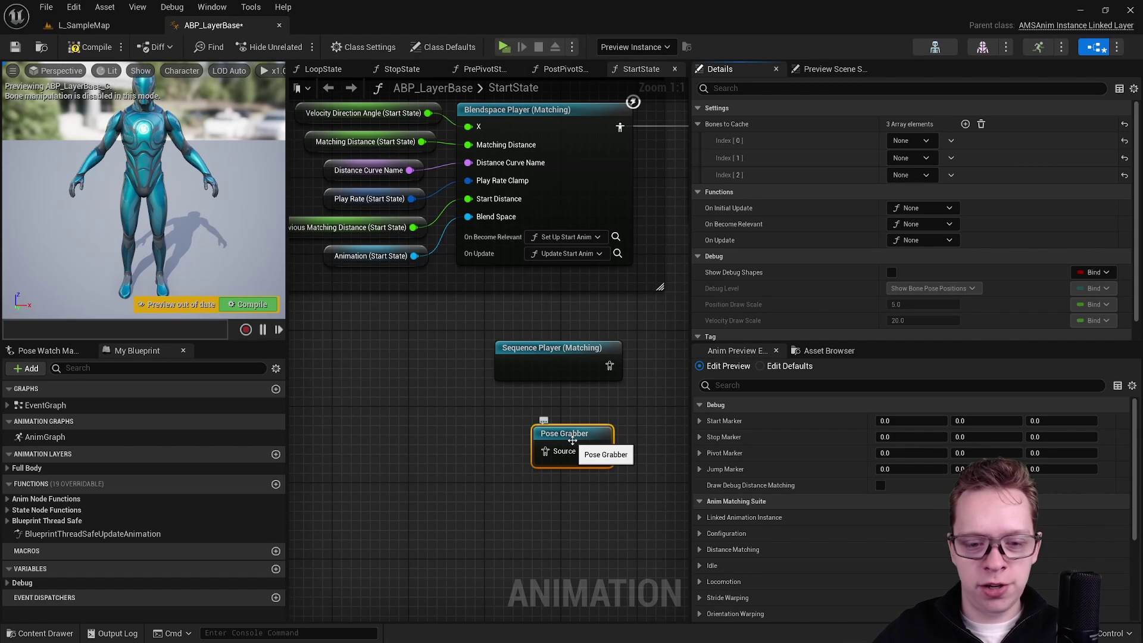
# Review the Sequence Player and Blendspace Player nodes' settings again.
pyautogui.click(557, 357)
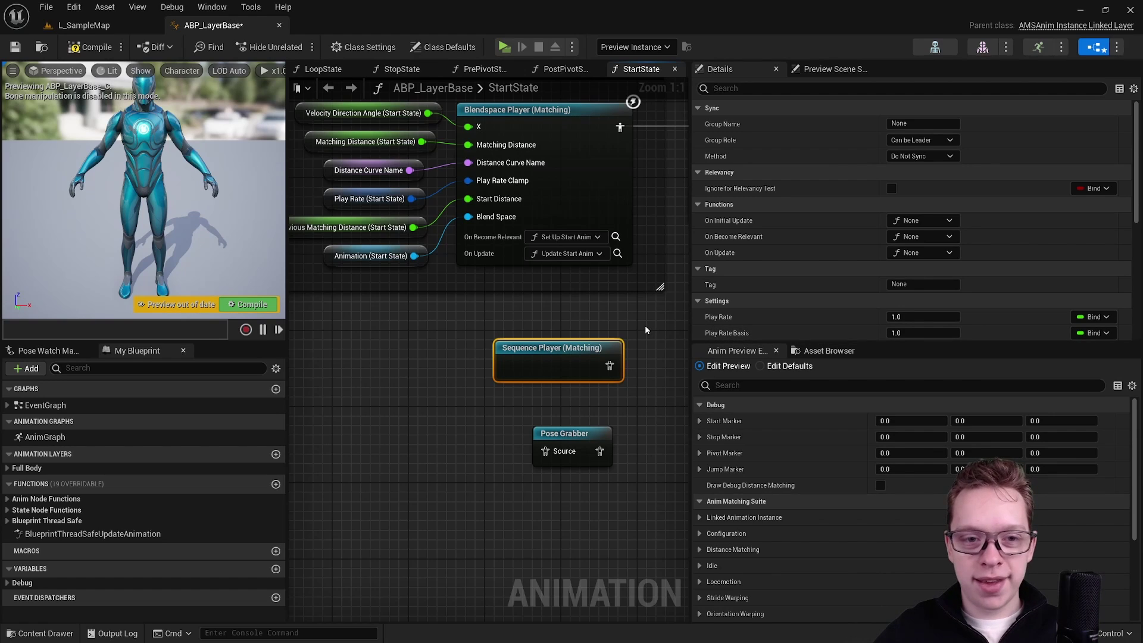
pyautogui.click(571, 171)
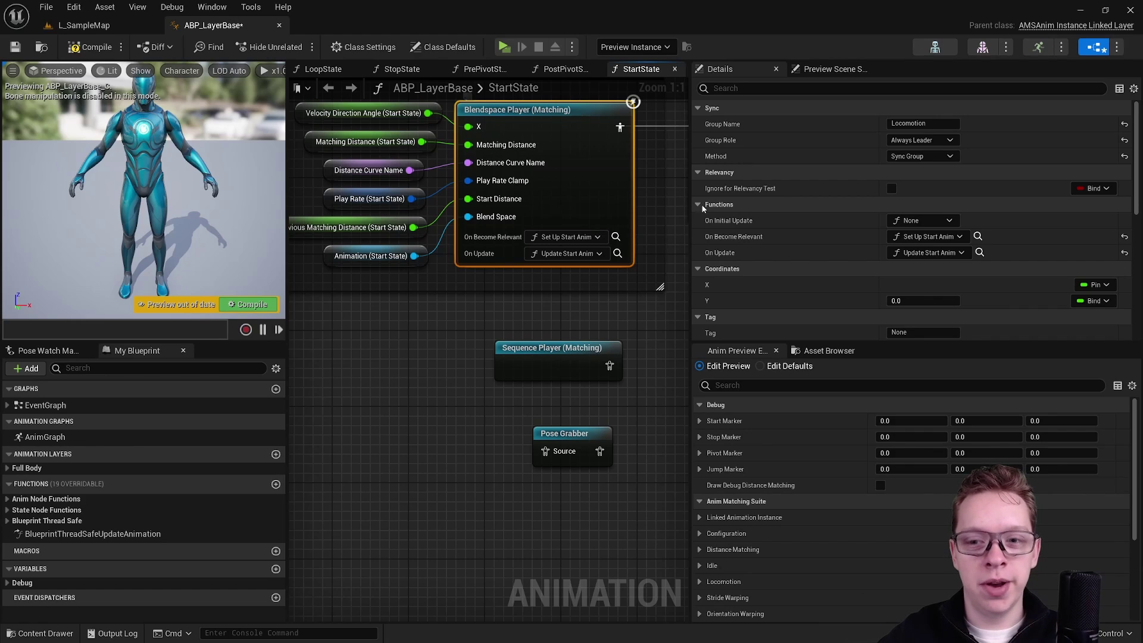
pyautogui.scroll(-5, 744, 209)
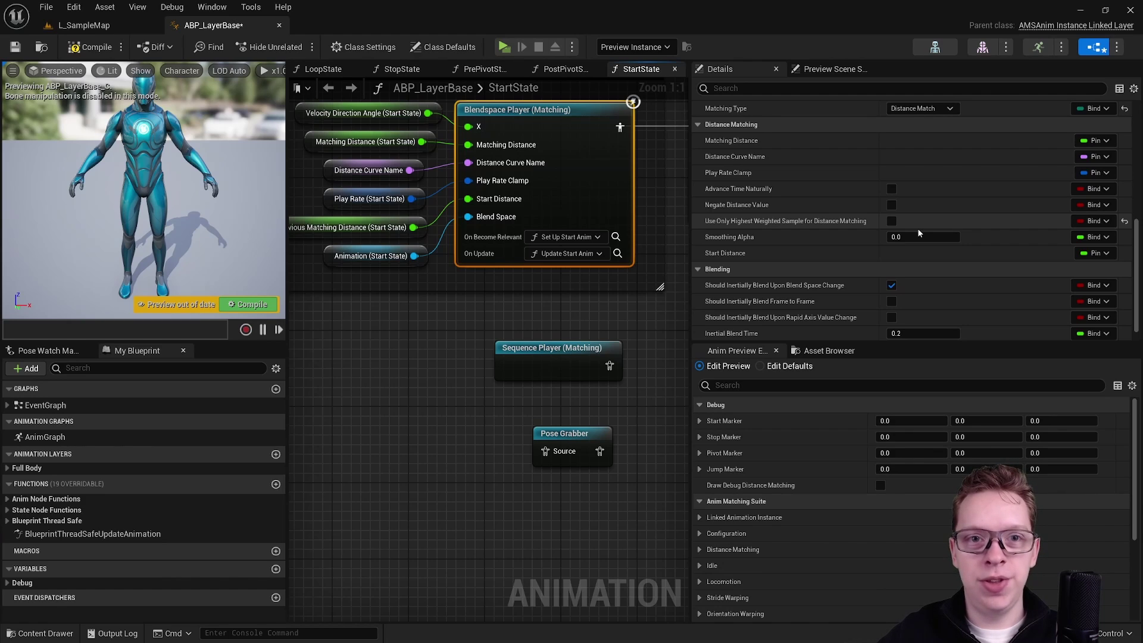
# Change the Sequence Player (Matching) node's Matching Type to Pose and Distance Match.
pyautogui.click(486, 311)
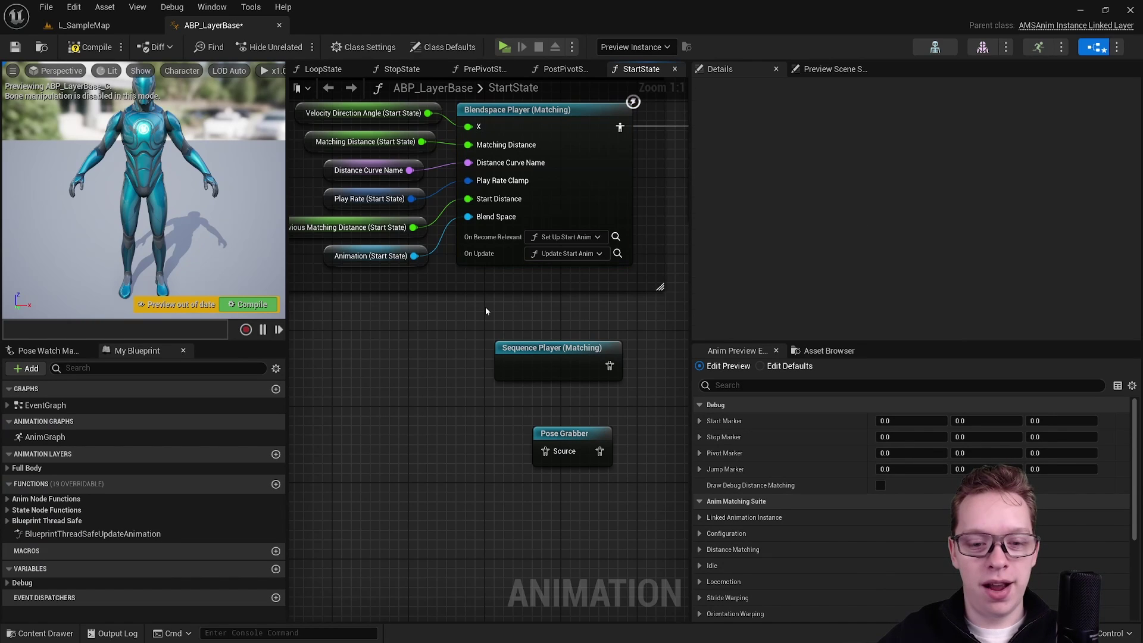
pyautogui.click(522, 345)
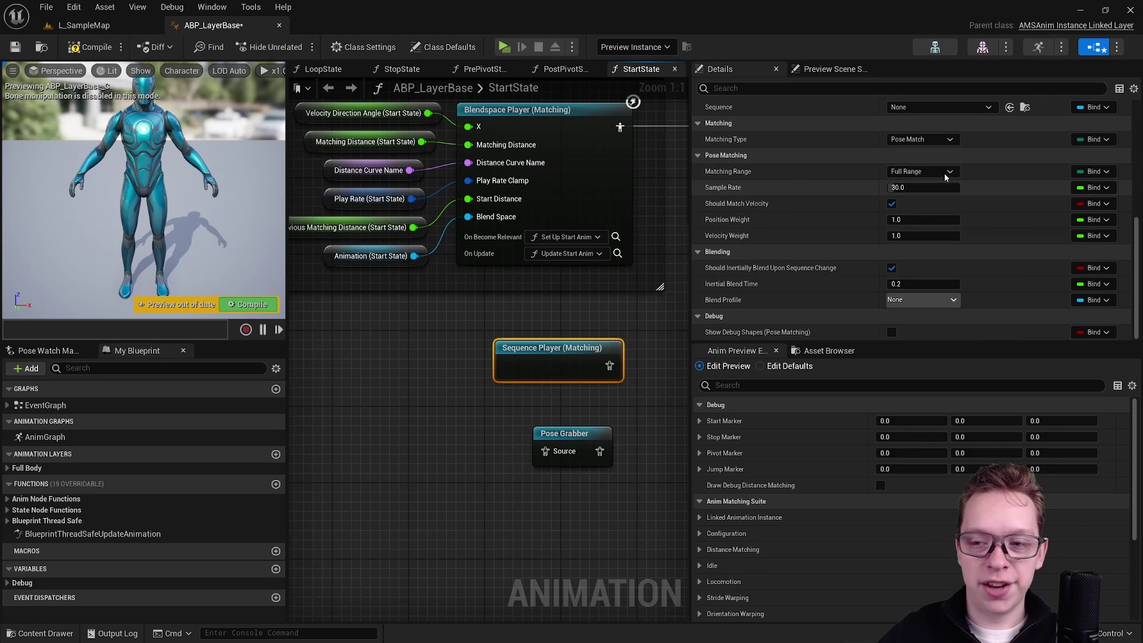
pyautogui.click(941, 140)
pyautogui.click(926, 183)
pyautogui.scroll(-1, 862, 163)
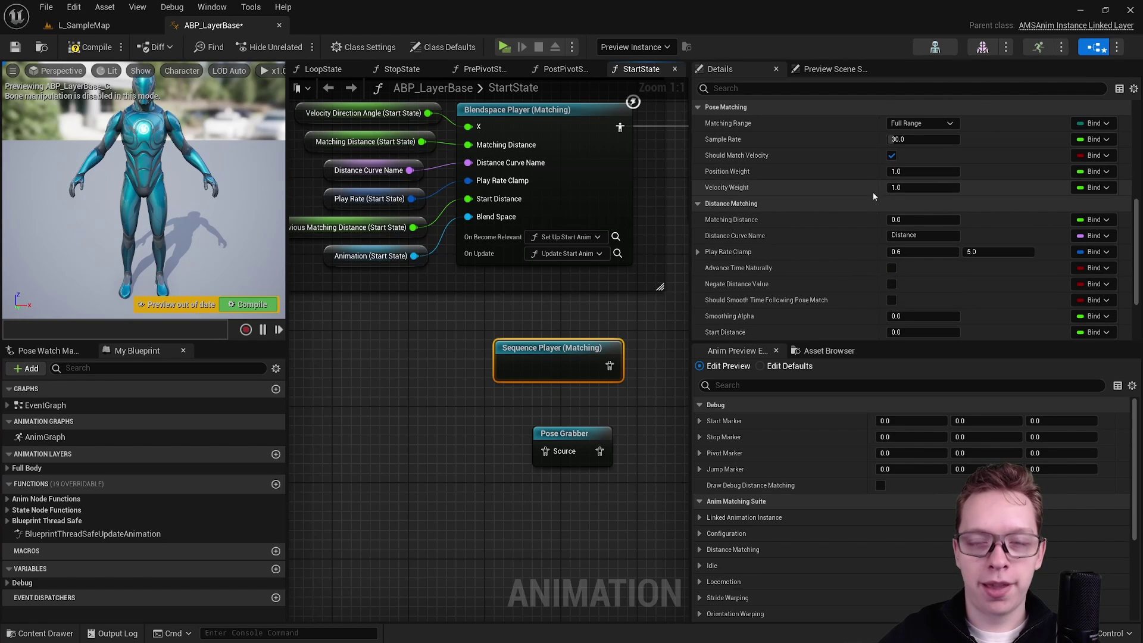